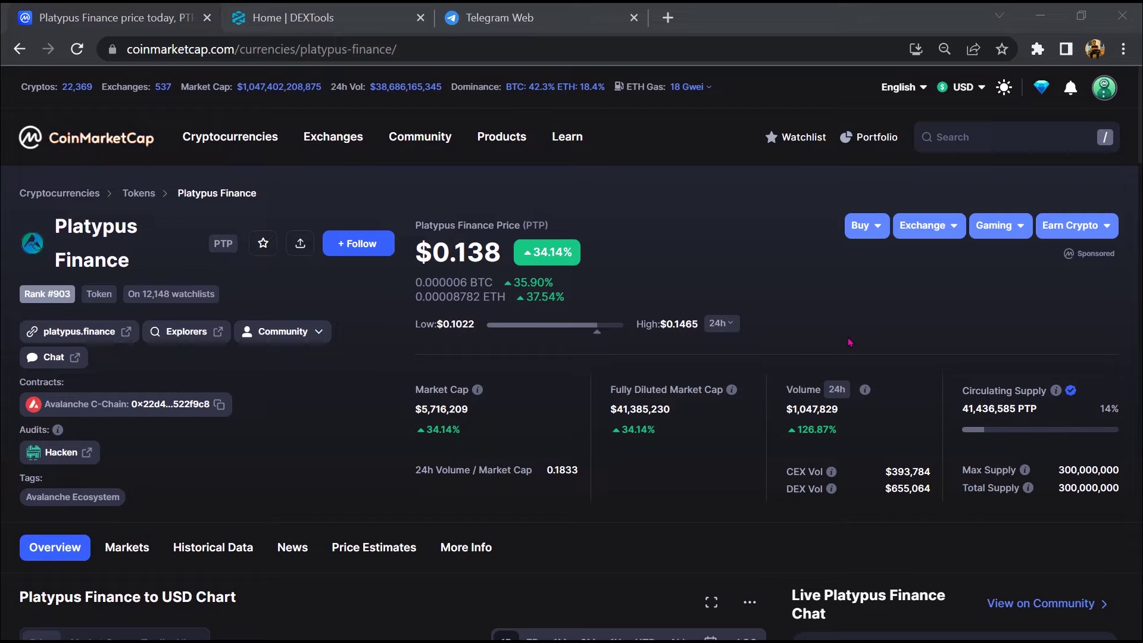
Browse CoinMarketCap's PTP community feed, marking the draft post bullish, and try the Telegram link
left_click(849, 339)
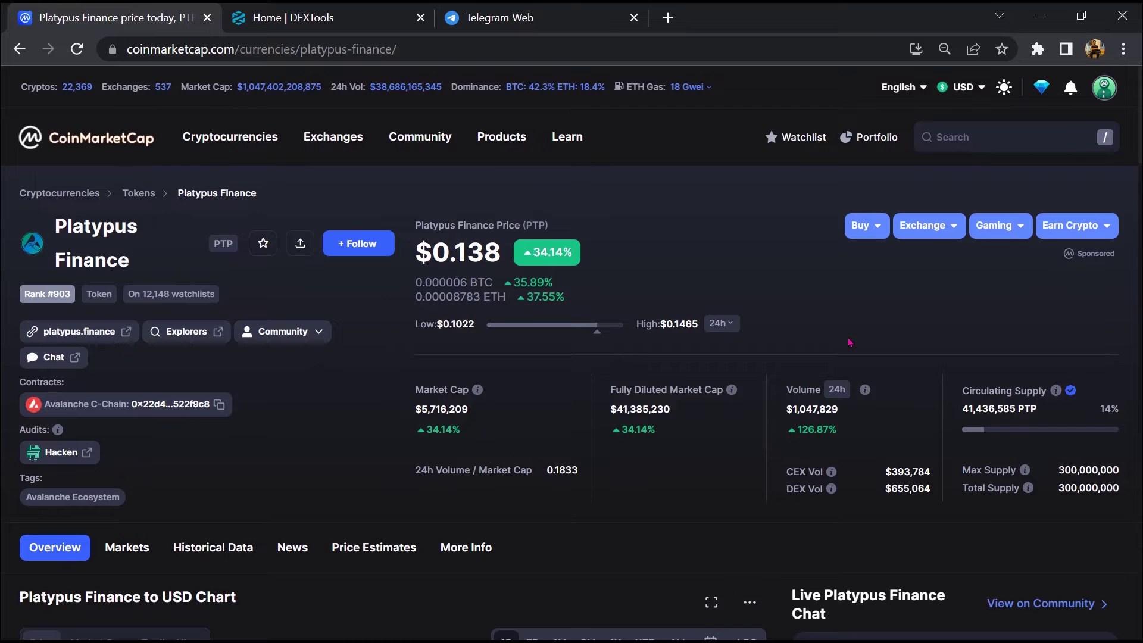
scroll(849, 343, "down", 3)
scroll(850, 342, "down", 4)
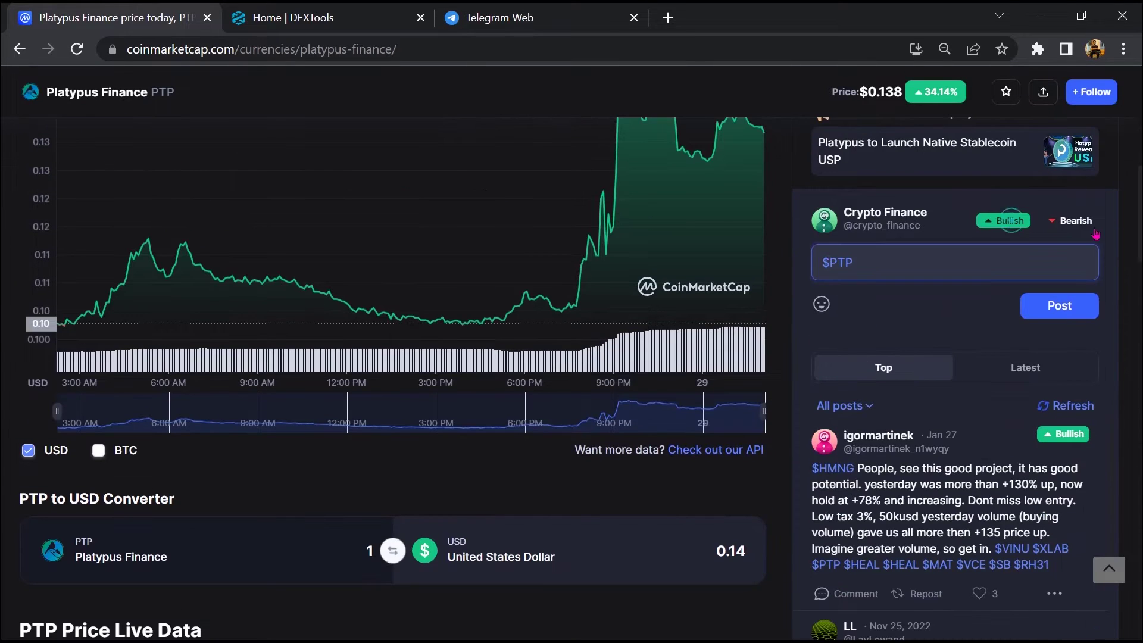
left_click(998, 223)
scroll(981, 382, "down", 5)
scroll(981, 382, "down", 1)
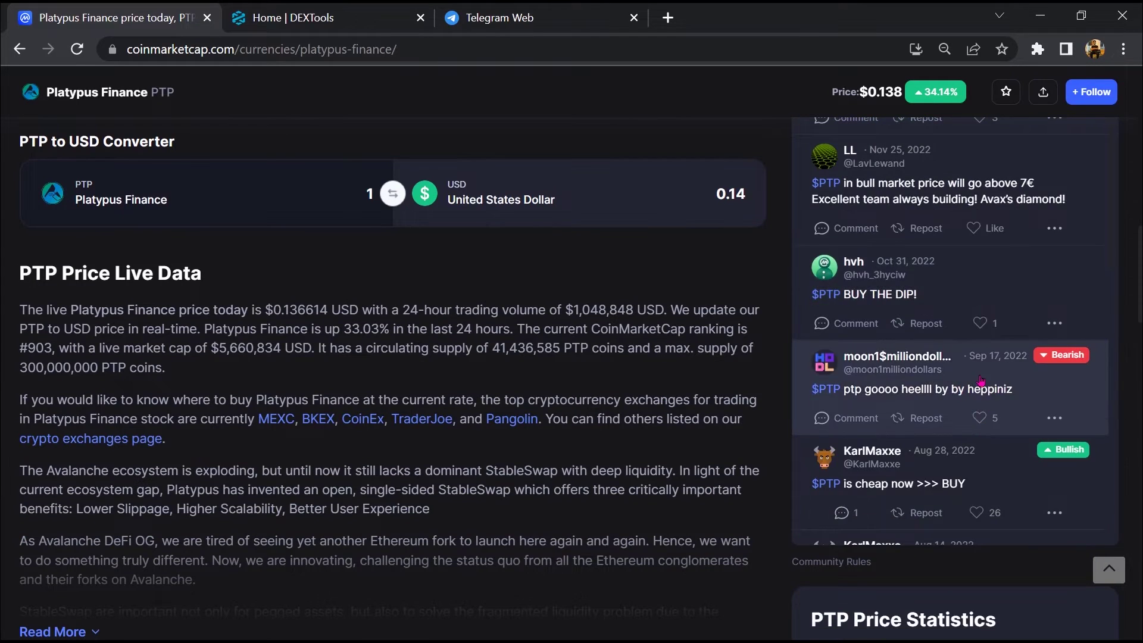
scroll(981, 381, "down", 3)
scroll(965, 340, "down", 4)
scroll(943, 278, "down", 1)
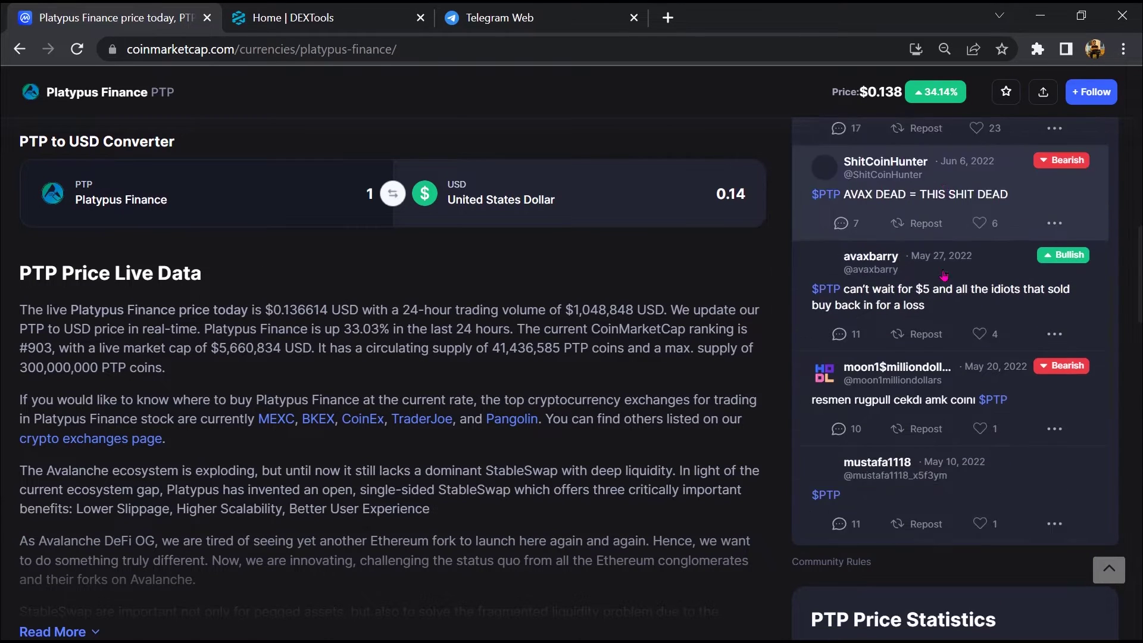
scroll(944, 277, "down", 3)
scroll(942, 282, "down", 3)
scroll(940, 288, "down", 2)
scroll(937, 296, "down", 2)
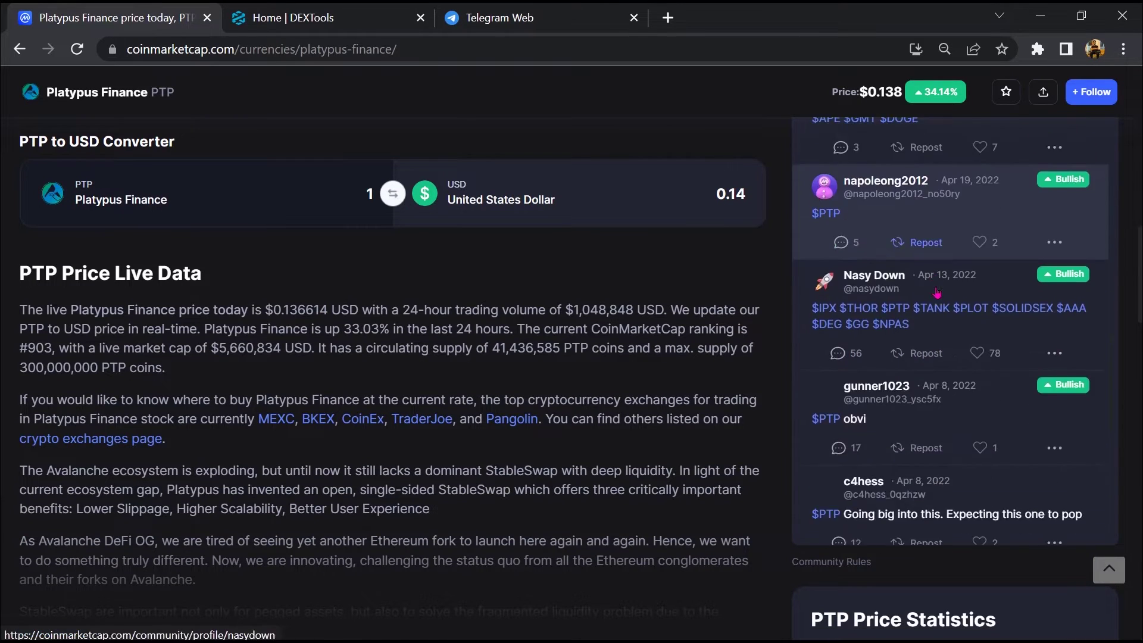
scroll(937, 295, "down", 3)
scroll(943, 321, "down", 2)
scroll(945, 328, "down", 3)
scroll(944, 328, "down", 3)
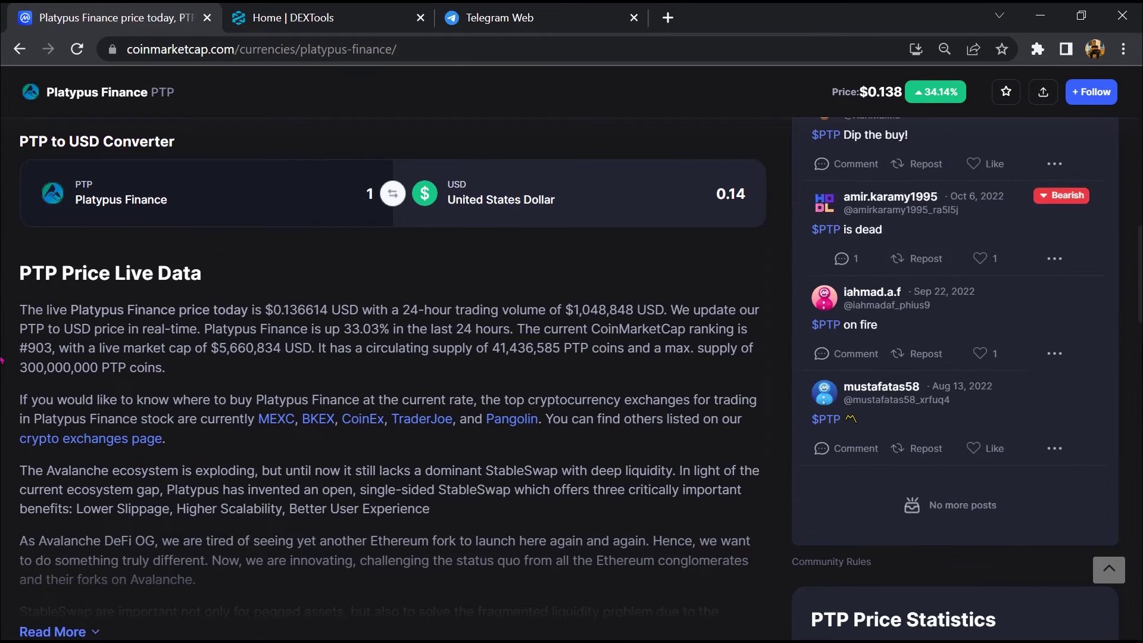
scroll(3, 361, "up", 10)
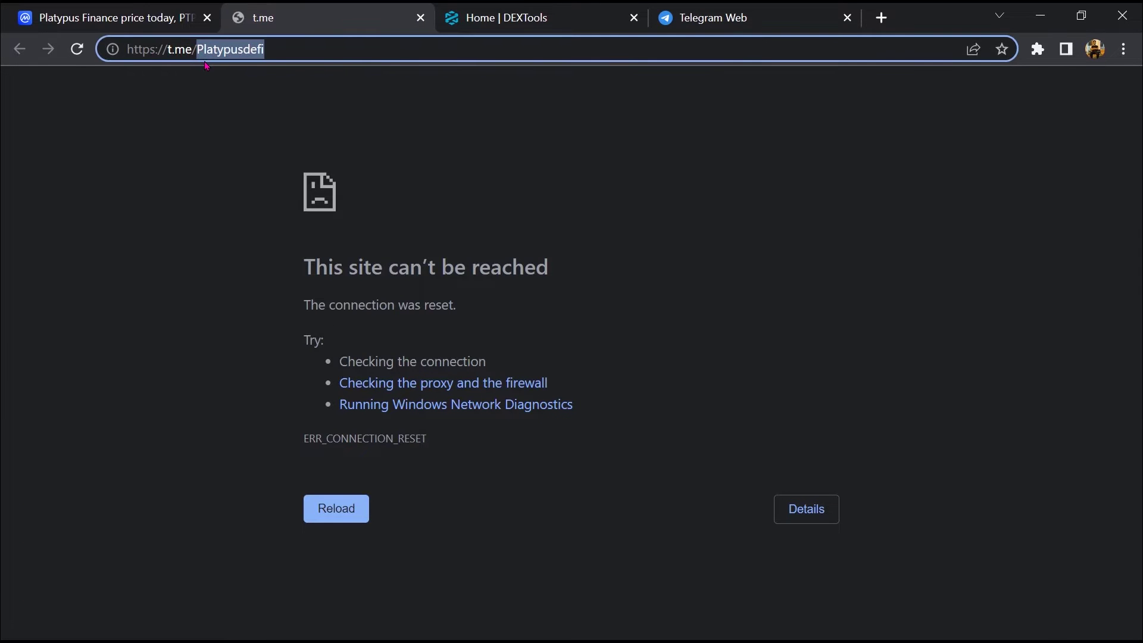
Search Telegram Web for Platypusdefi and open the 50,125-member Platypus group
left_click(731, 19)
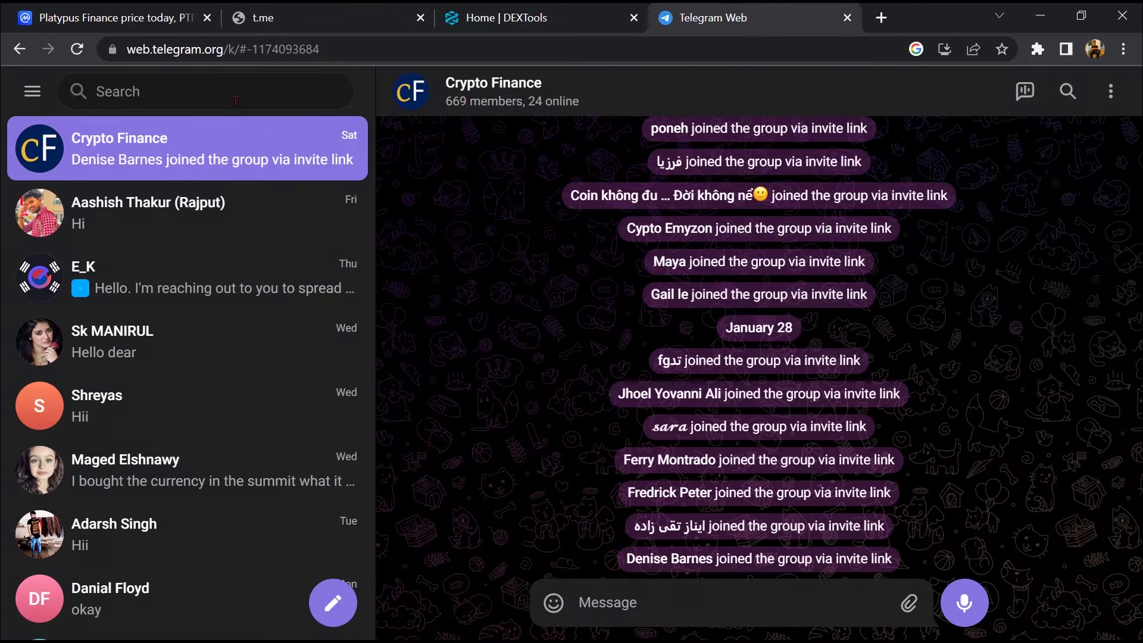
left_click(190, 90)
type("Platypusdefi")
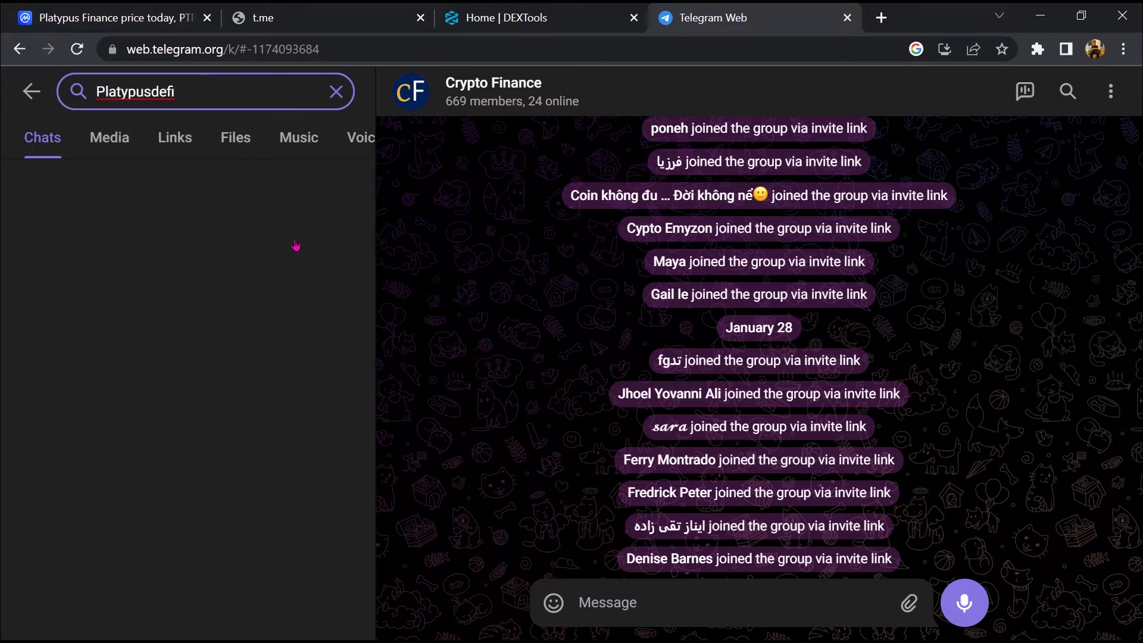
left_click(153, 237)
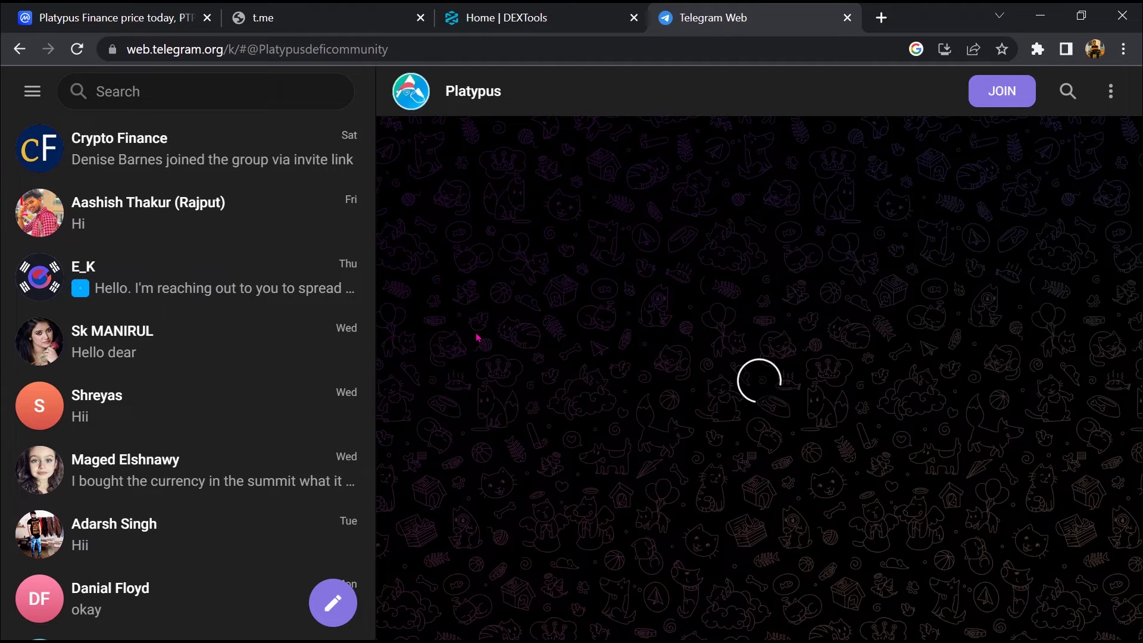
Search the Platypus group for 'scam' and read the 'Beware of scam' and Musk messages
left_click(1072, 91)
type("scam")
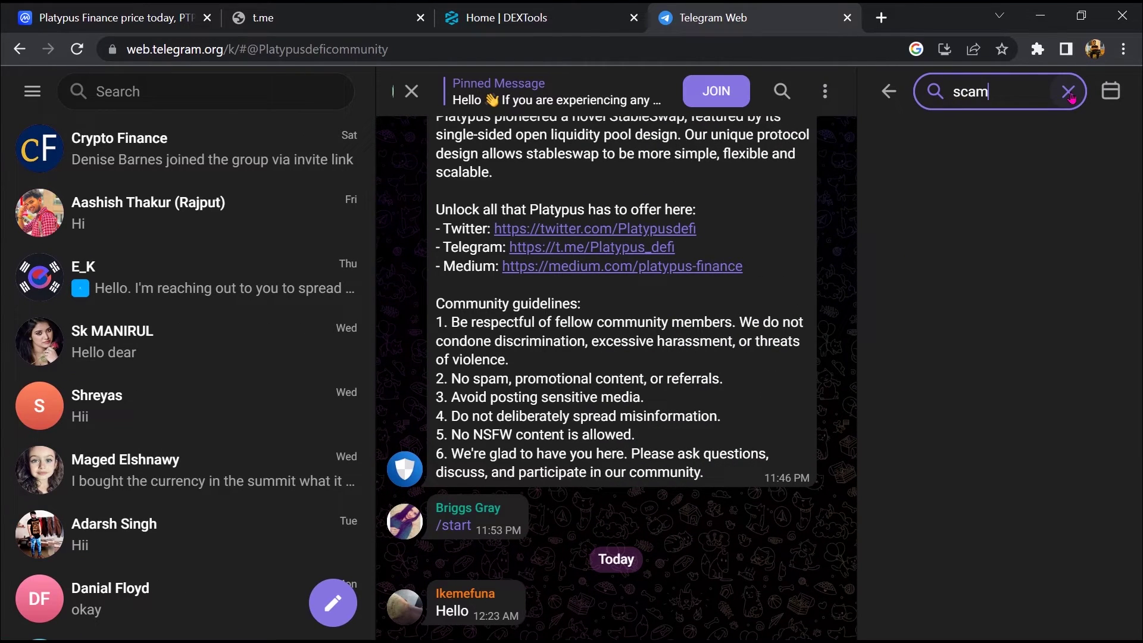
left_click(1019, 250)
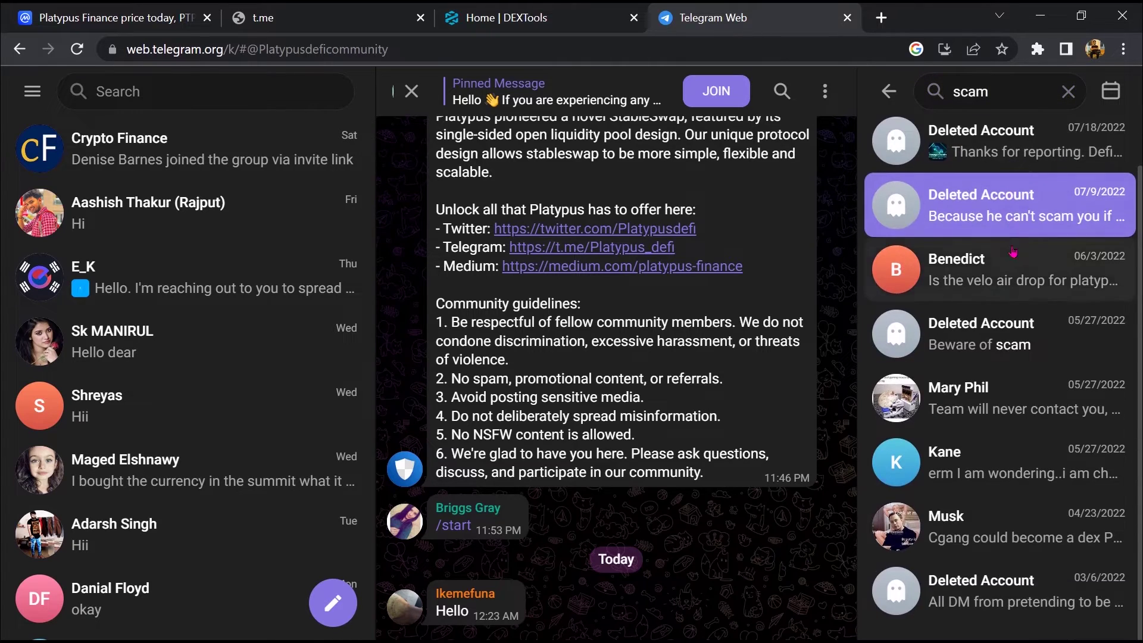
left_click(1007, 314)
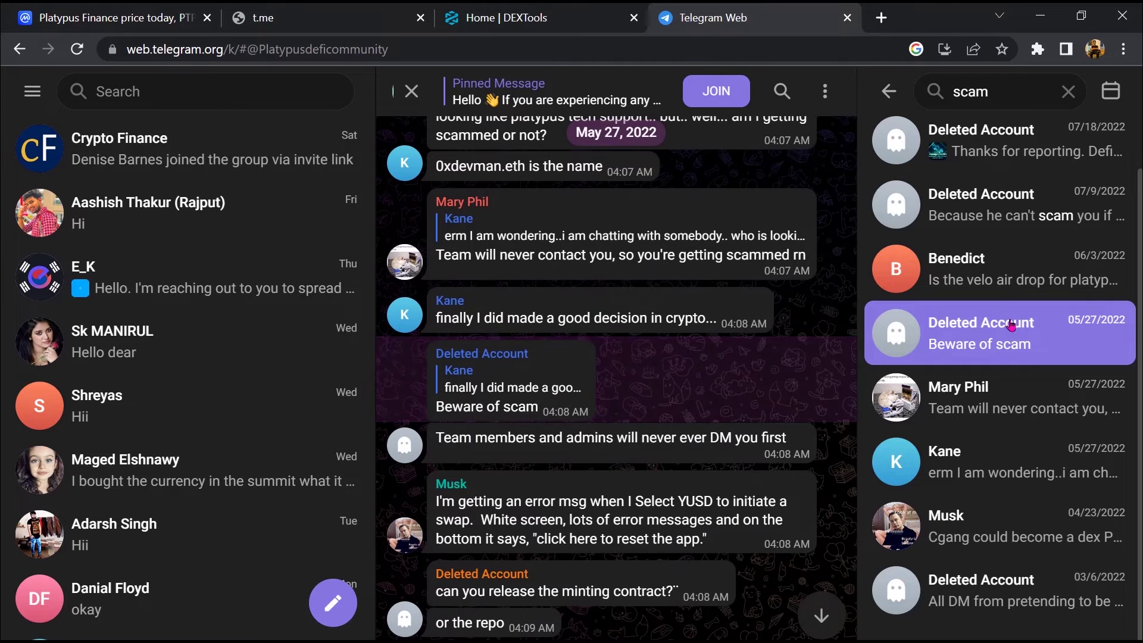
left_click(1026, 508)
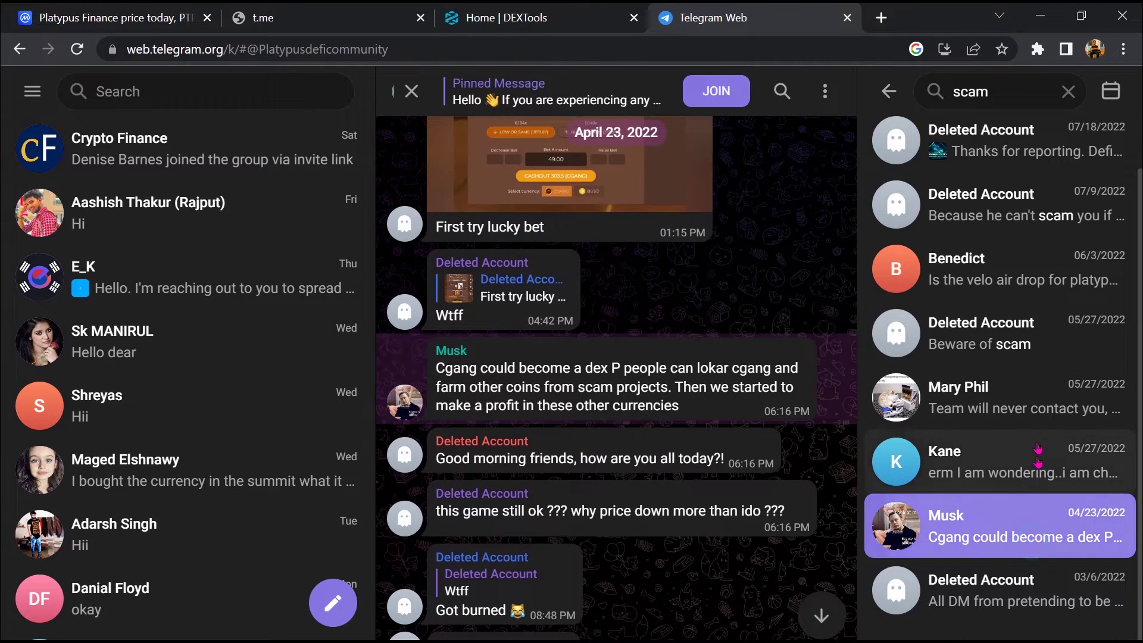
Check more scam-related messages, then copy PTP's Avalanche contract address from CoinMarketCap
left_click(1001, 265)
left_click(1000, 327)
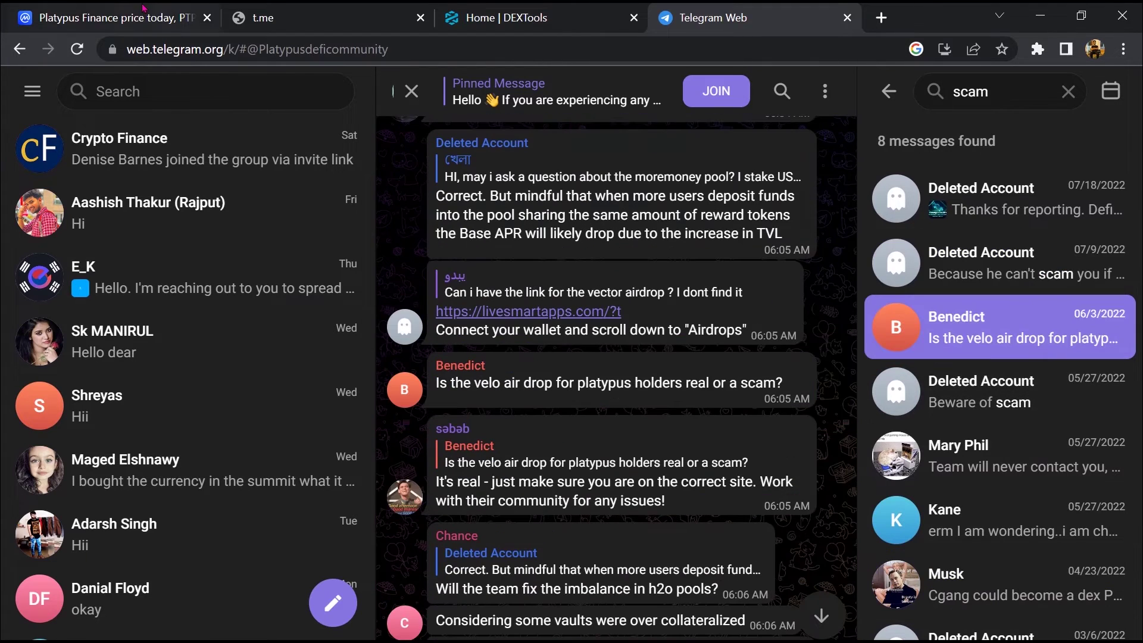
left_click(143, 7)
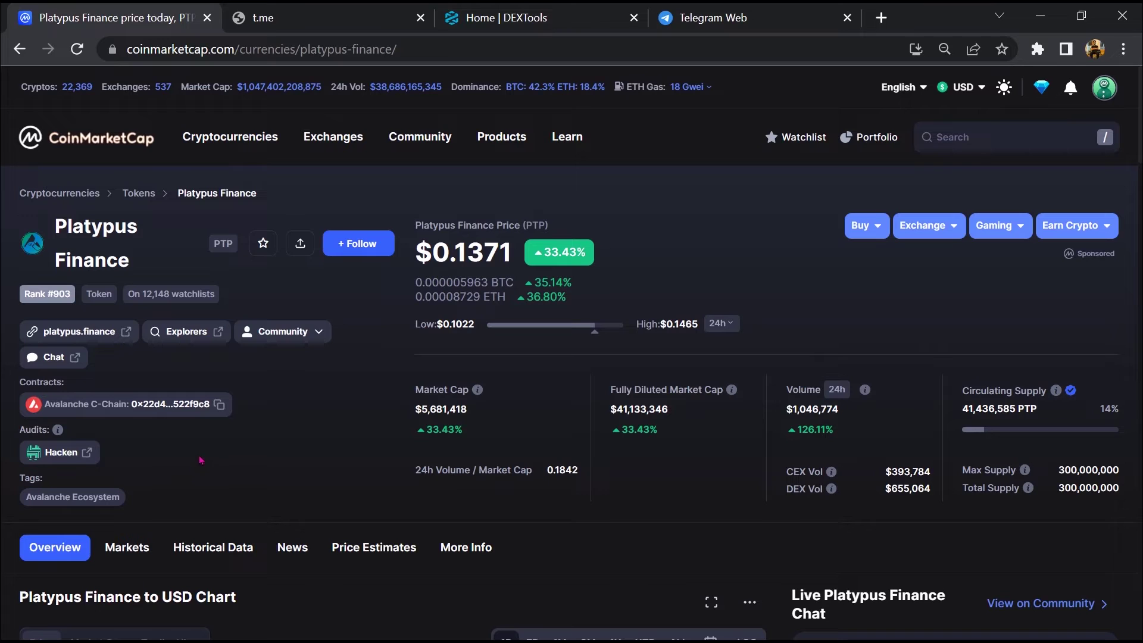
left_click(219, 403)
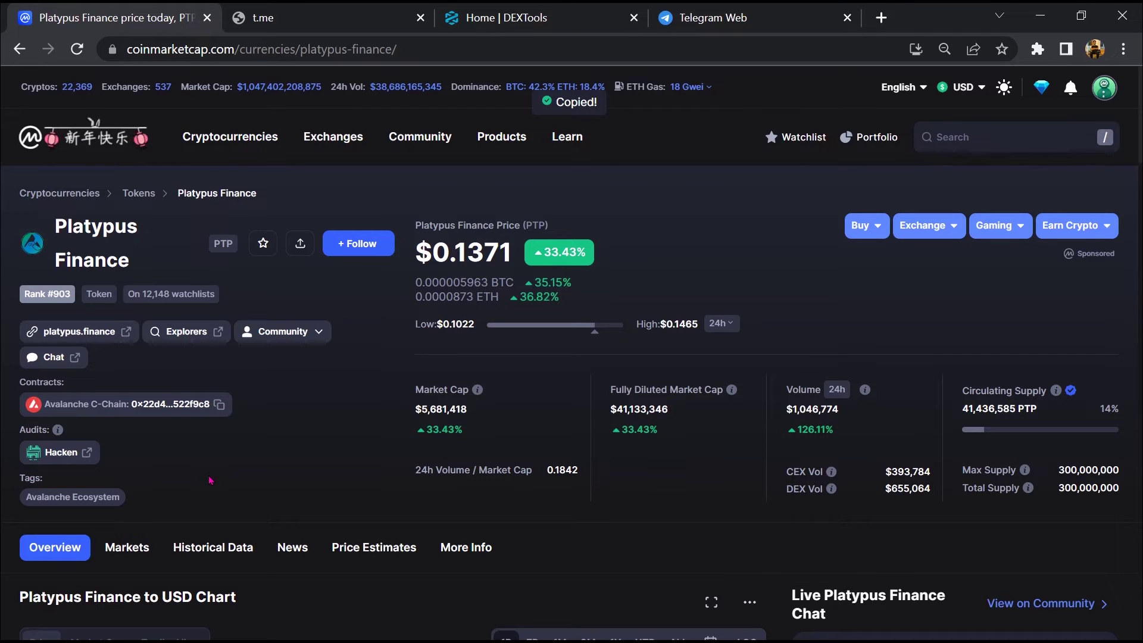
Paste PTP's contract address into DEXTools search and open the highest-liquidity PTP/WAVAX pair
left_click(537, 19)
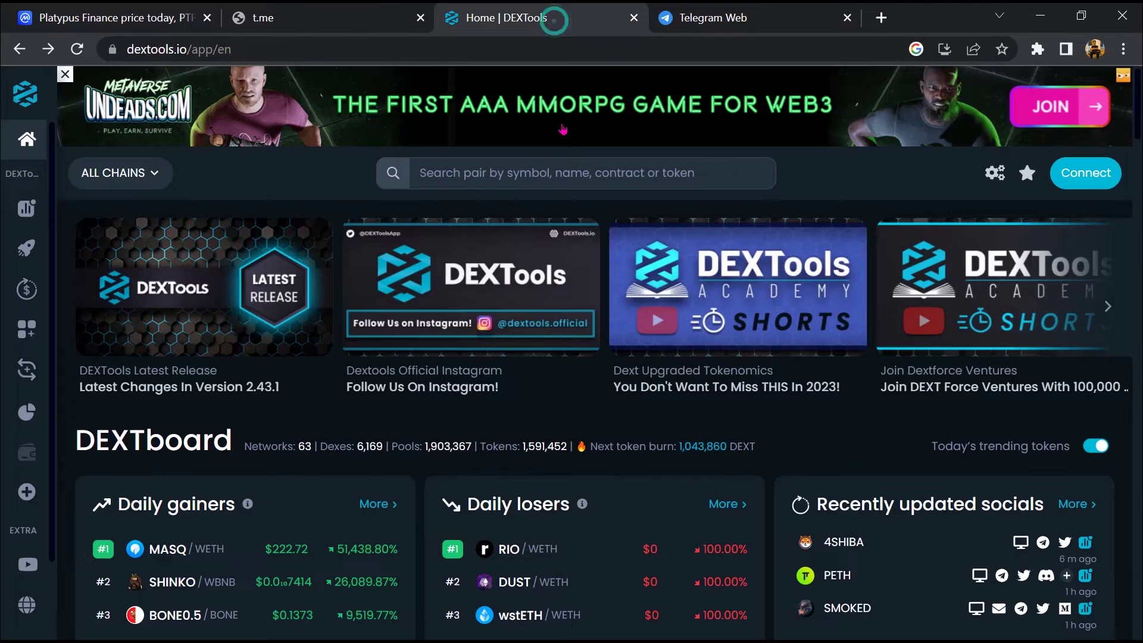
left_click(519, 174)
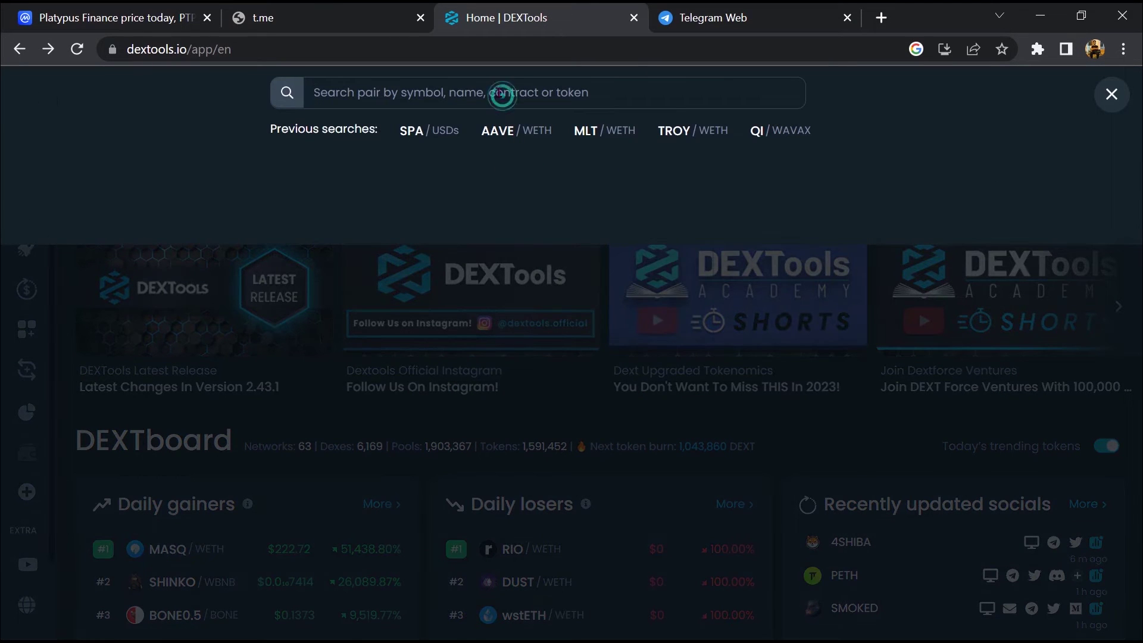
right_click(503, 96)
left_click(549, 237)
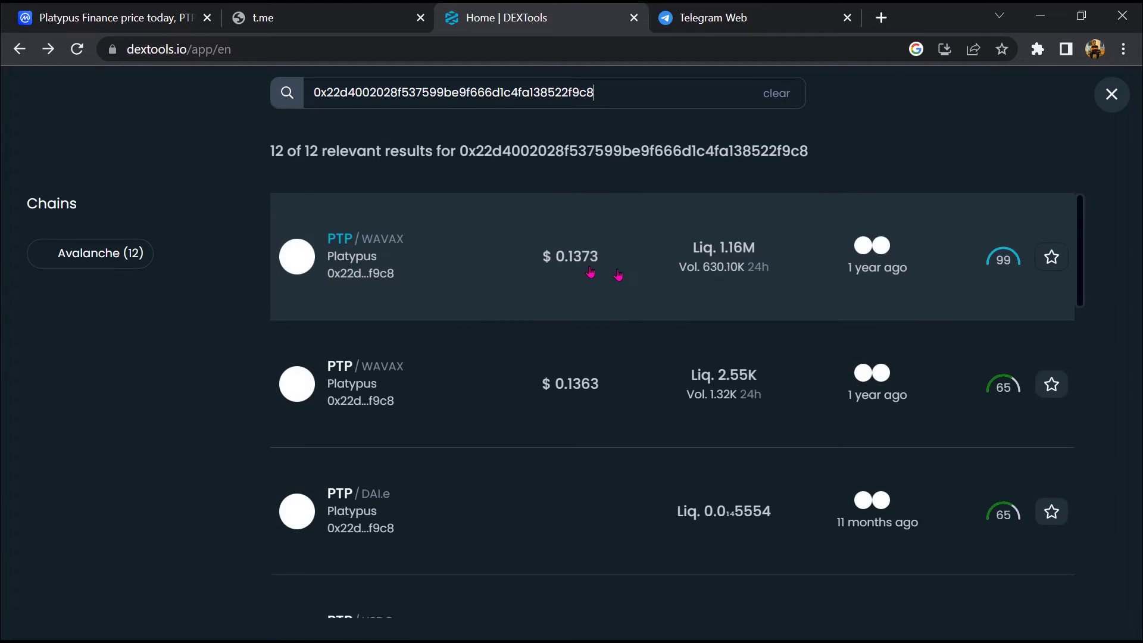
left_click(420, 256)
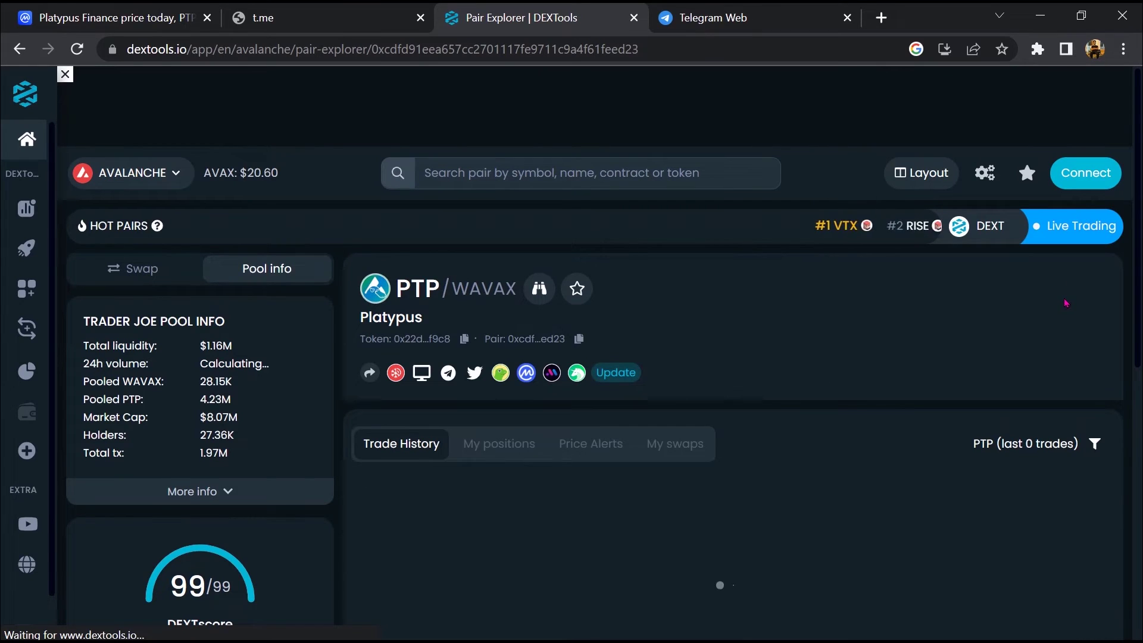
scroll(1058, 314, "down", 3)
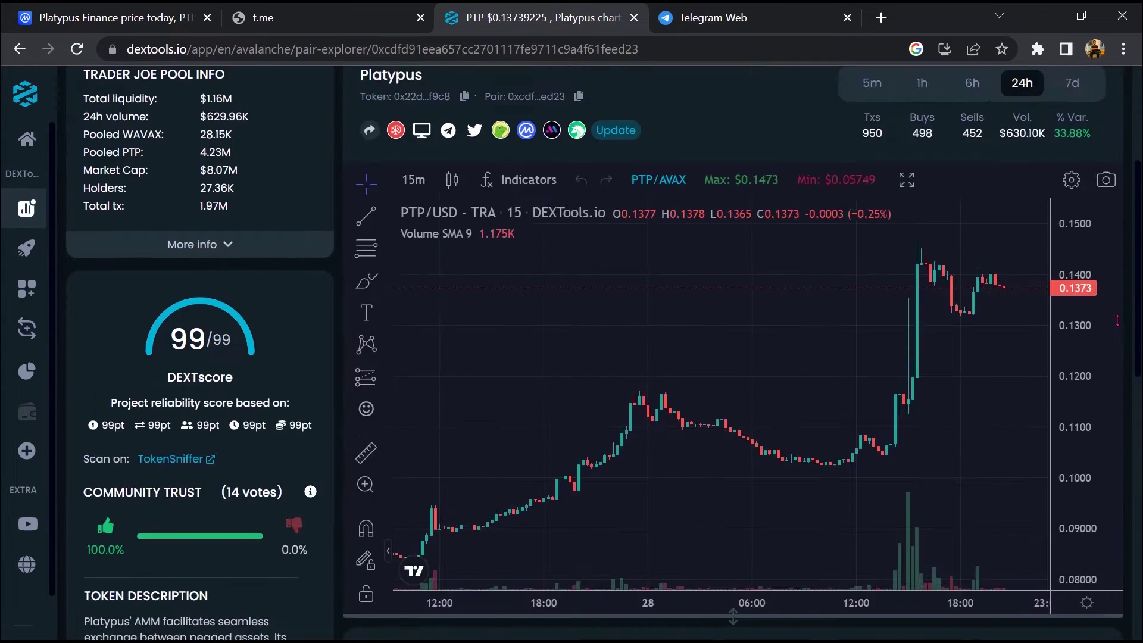
scroll(1057, 313, "down", 5)
scroll(176, 195, "up", 1)
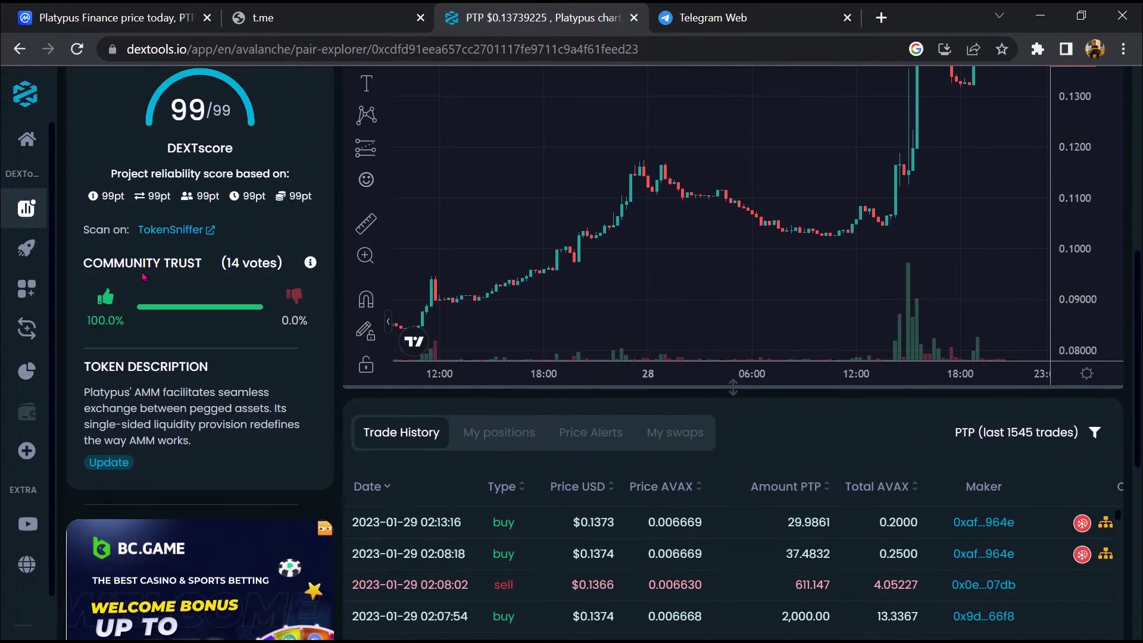
Highlight the PTP/WAVAX community trust heading and its 100% versus 0.0% vote shares
triple_click(143, 262)
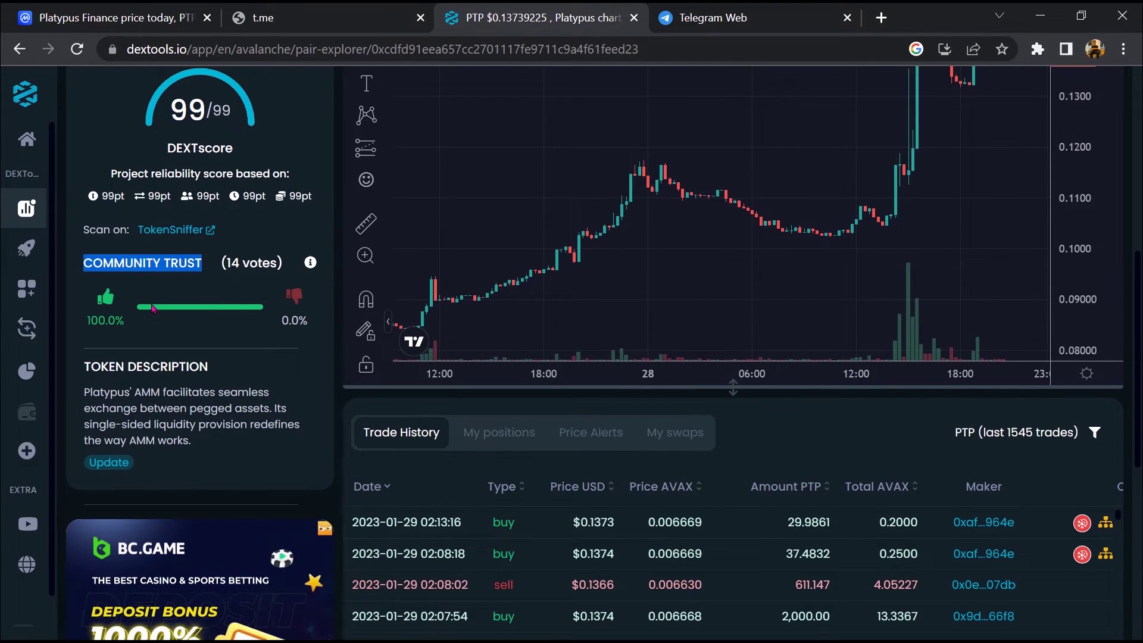
double_click(93, 321)
double_click(295, 320)
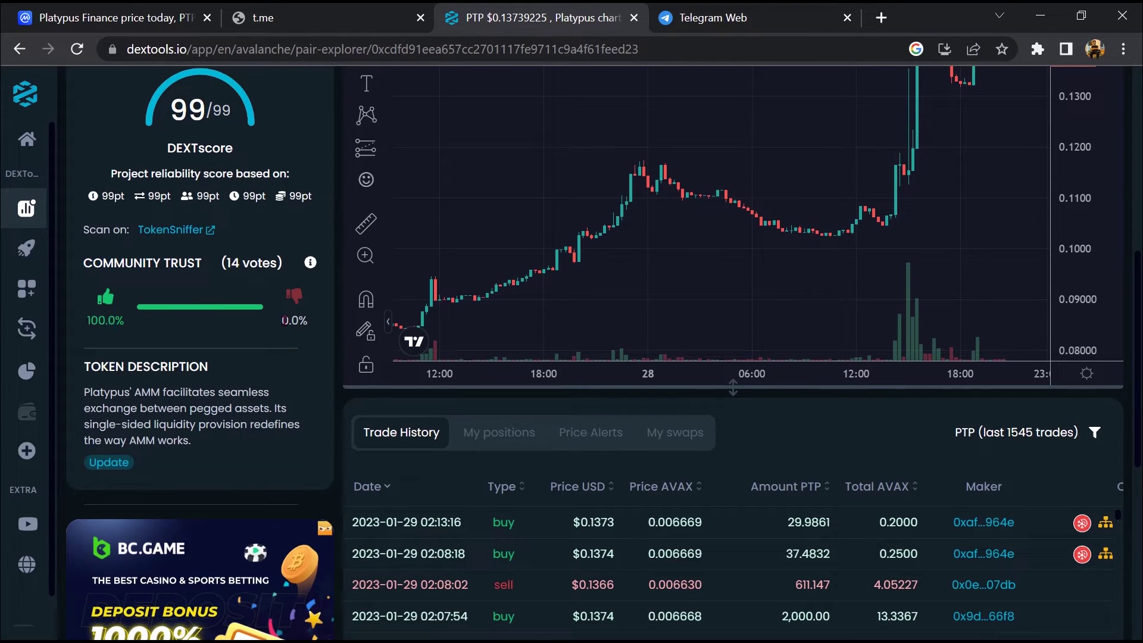
Review recent PTP trades, then follow CoinMarketCap's explorer link to Snowtrace's PTP token page
left_click(307, 367)
scroll(814, 404, "down", 3)
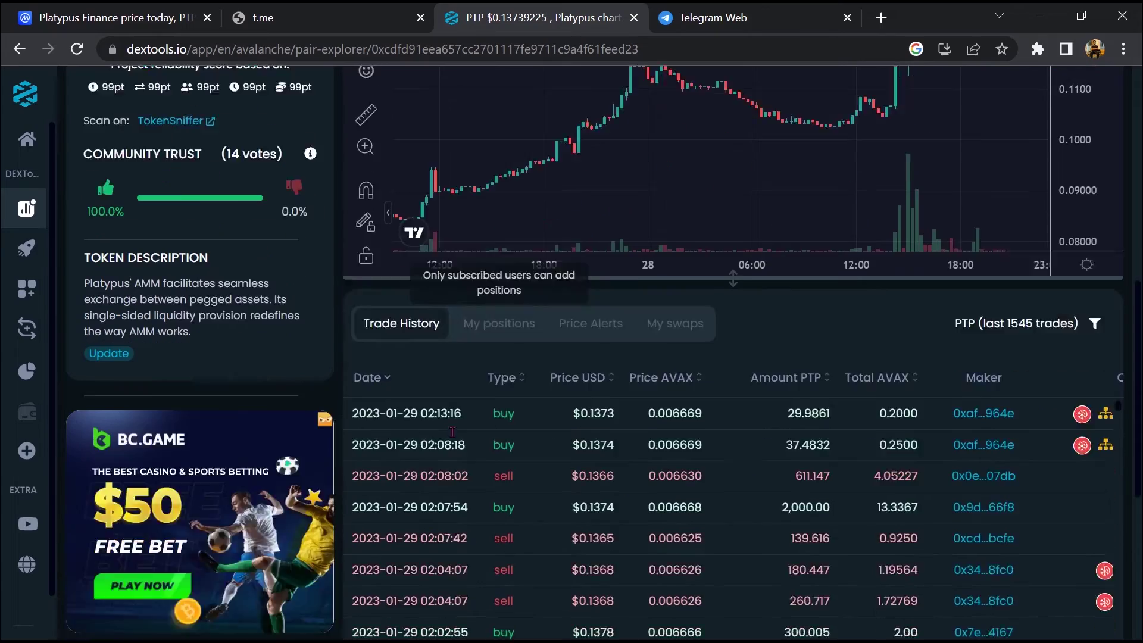
scroll(814, 402, "down", 3)
scroll(803, 402, "down", 3)
scroll(786, 402, "down", 3)
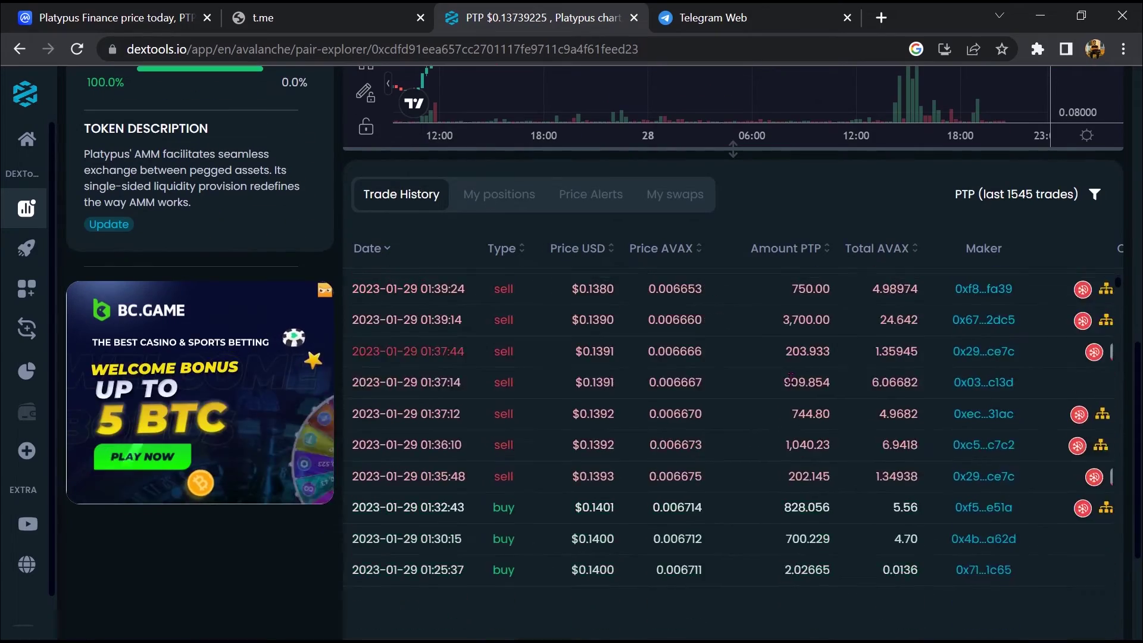
scroll(759, 401, "down", 3)
scroll(759, 397, "down", 5)
scroll(773, 393, "down", 5)
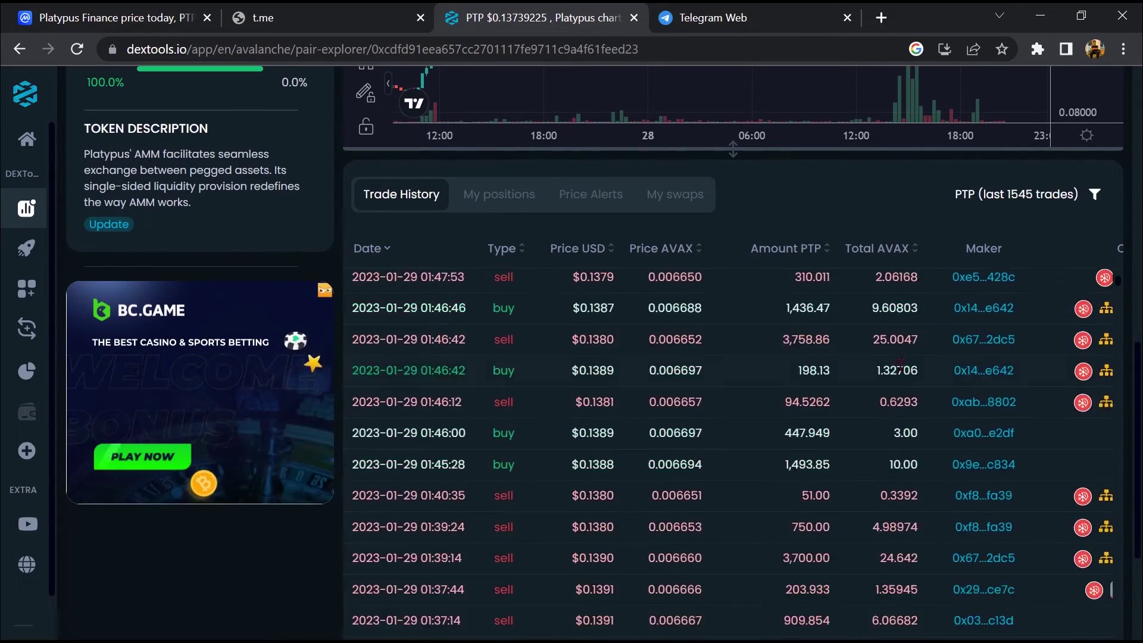
scroll(786, 388, "down", 5)
scroll(790, 389, "down", 5)
scroll(777, 394, "down", 5)
scroll(764, 398, "down", 5)
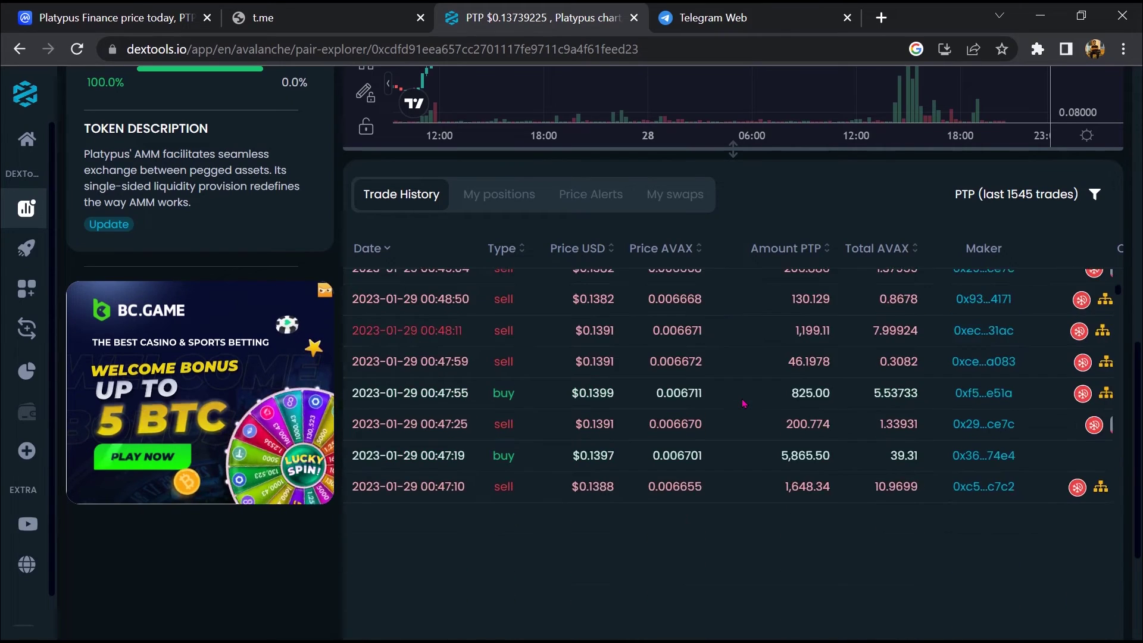
scroll(751, 402, "down", 5)
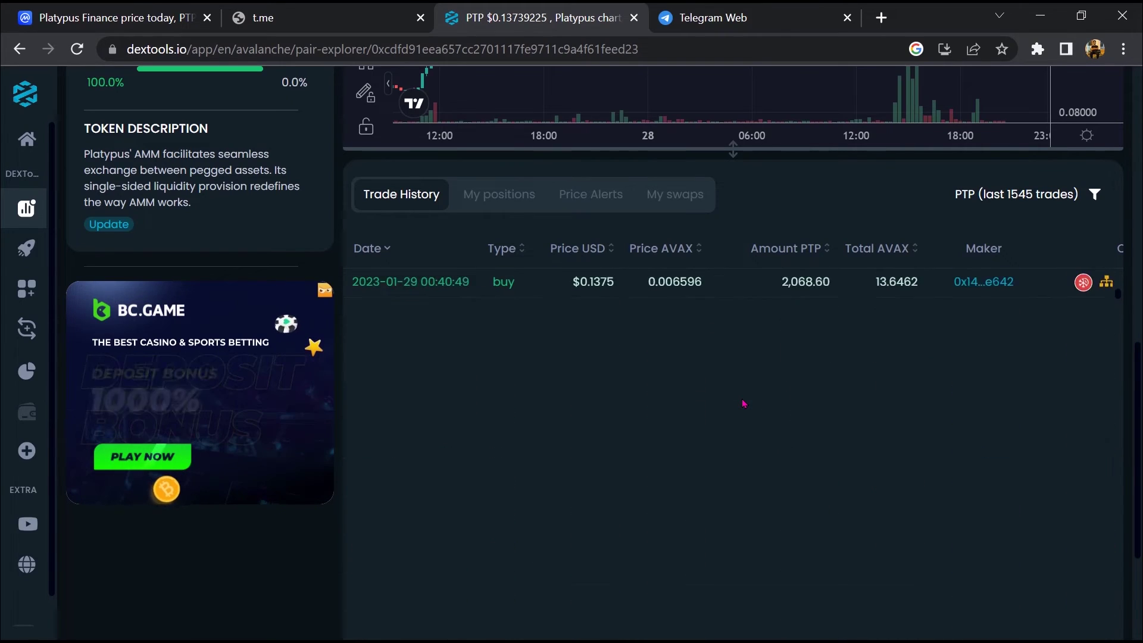
left_click(86, 18)
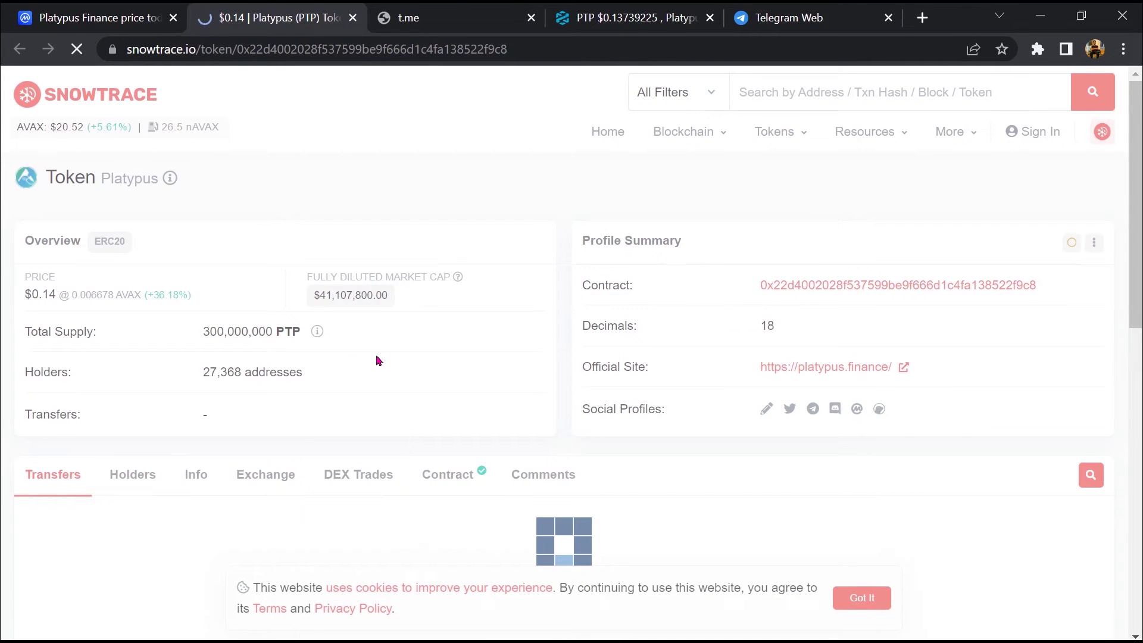
scroll(377, 360, "down", 4)
List PTP holders and highlight the Platypus Venom (11.7488%) and Platypus Sale (1.3714%) shares
left_click(117, 114)
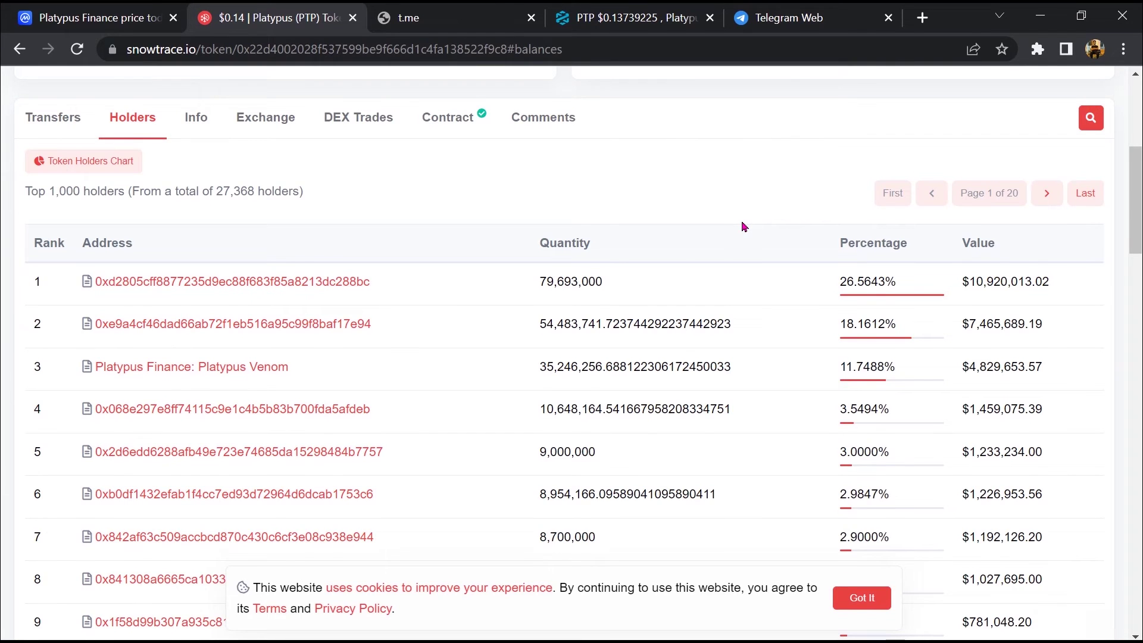
scroll(742, 227, "down", 1)
double_click(840, 243)
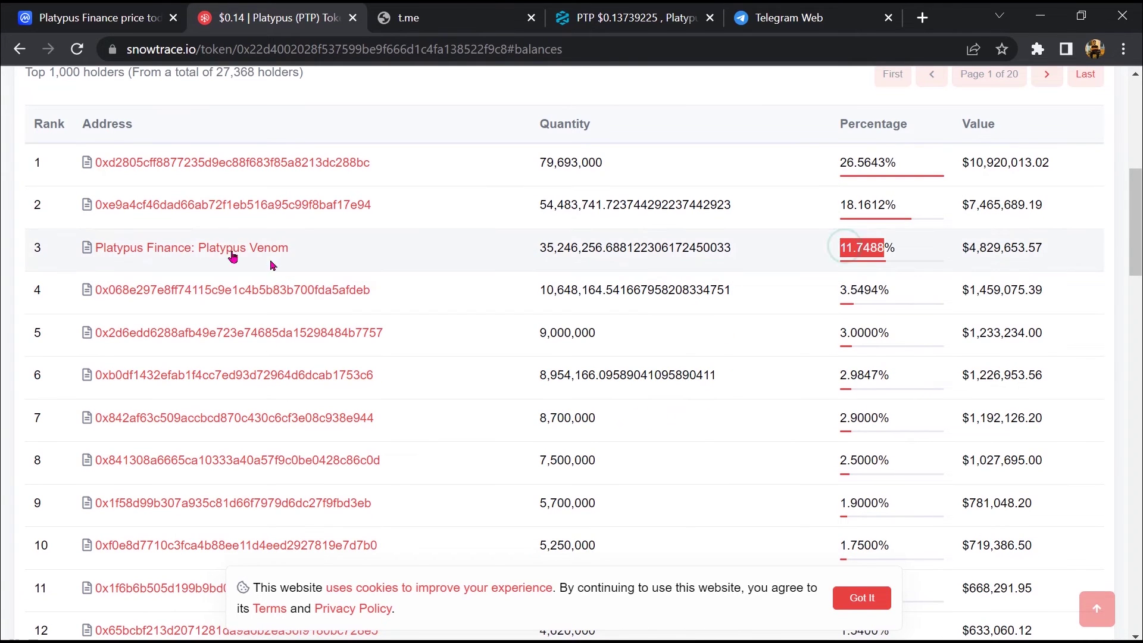
left_click(851, 269)
scroll(852, 268, "down", 2)
scroll(849, 283, "down", 2)
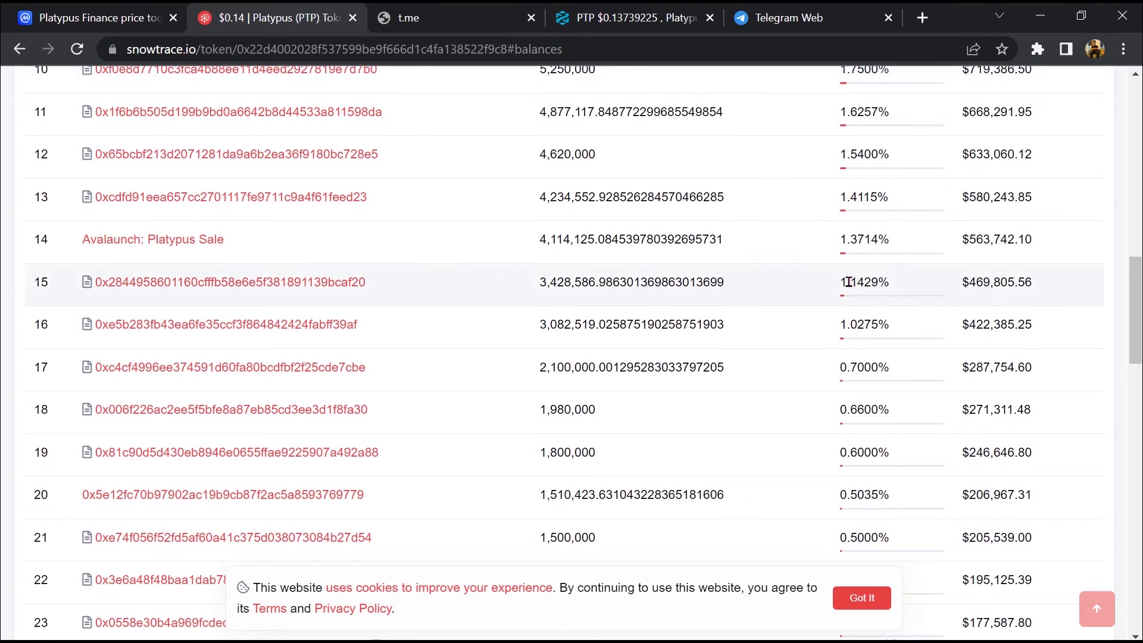
double_click(861, 241)
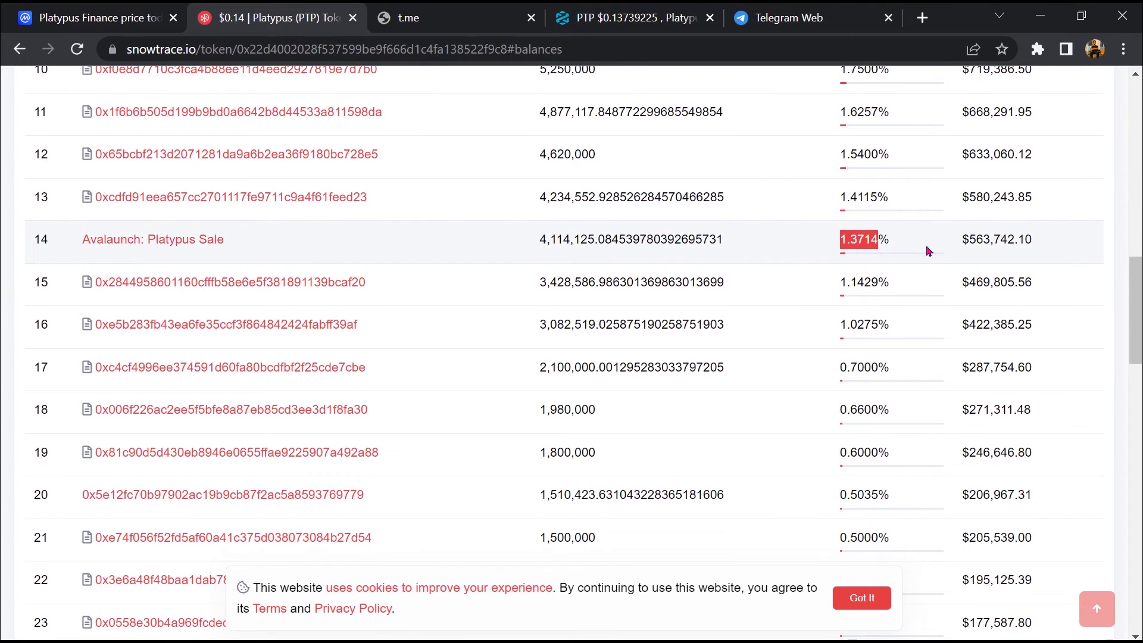
scroll(865, 234, "down", 3)
scroll(829, 286, "down", 3)
scroll(822, 294, "down", 5)
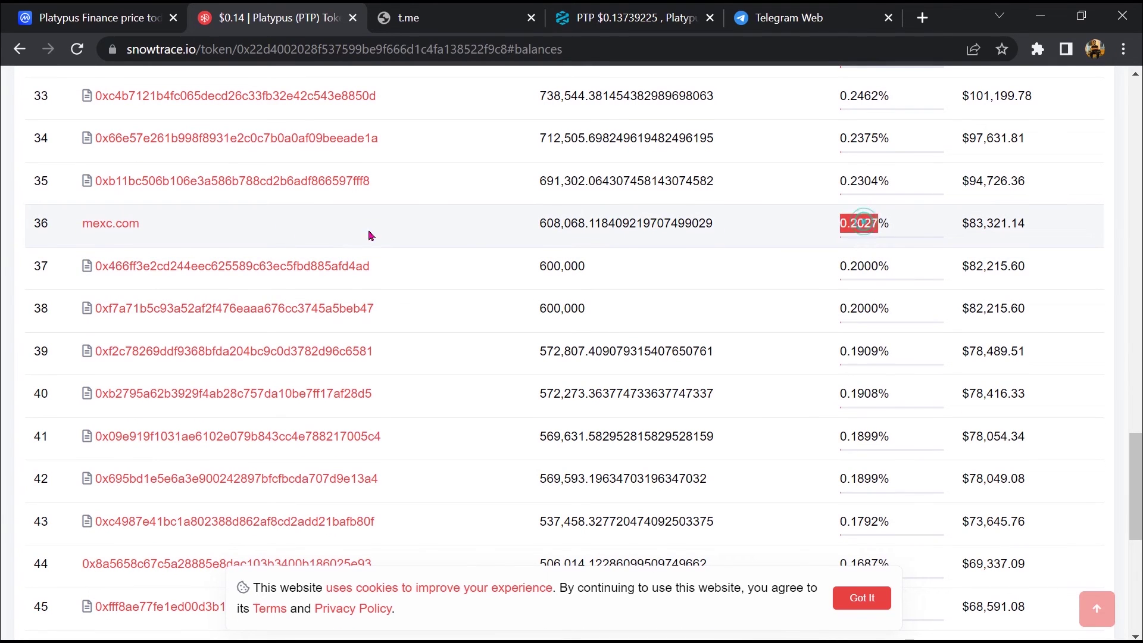
scroll(857, 331, "down", 4)
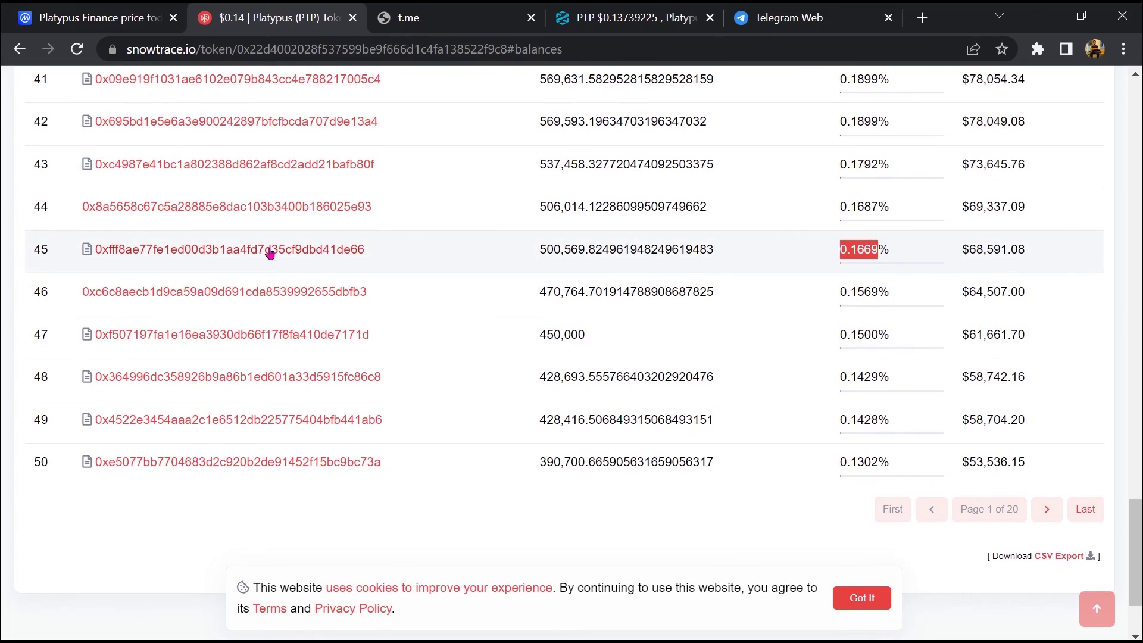
scroll(858, 305, "up", 3)
scroll(856, 331, "up", 5)
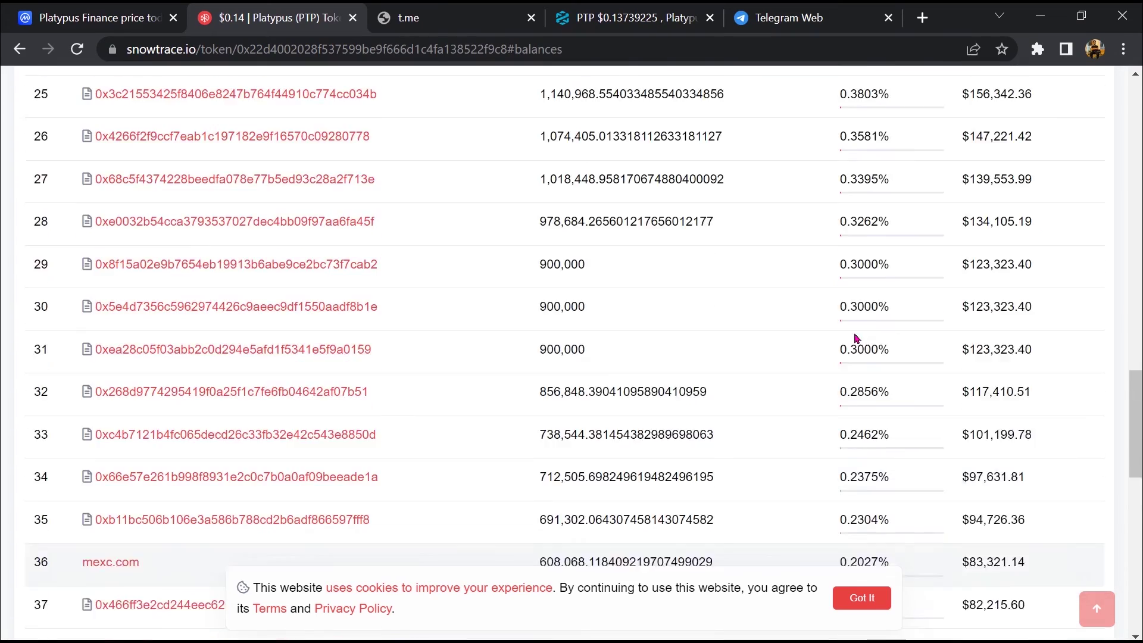
scroll(855, 340, "up", 4)
scroll(774, 373, "up", 5)
scroll(769, 372, "up", 4)
scroll(844, 337, "down", 3)
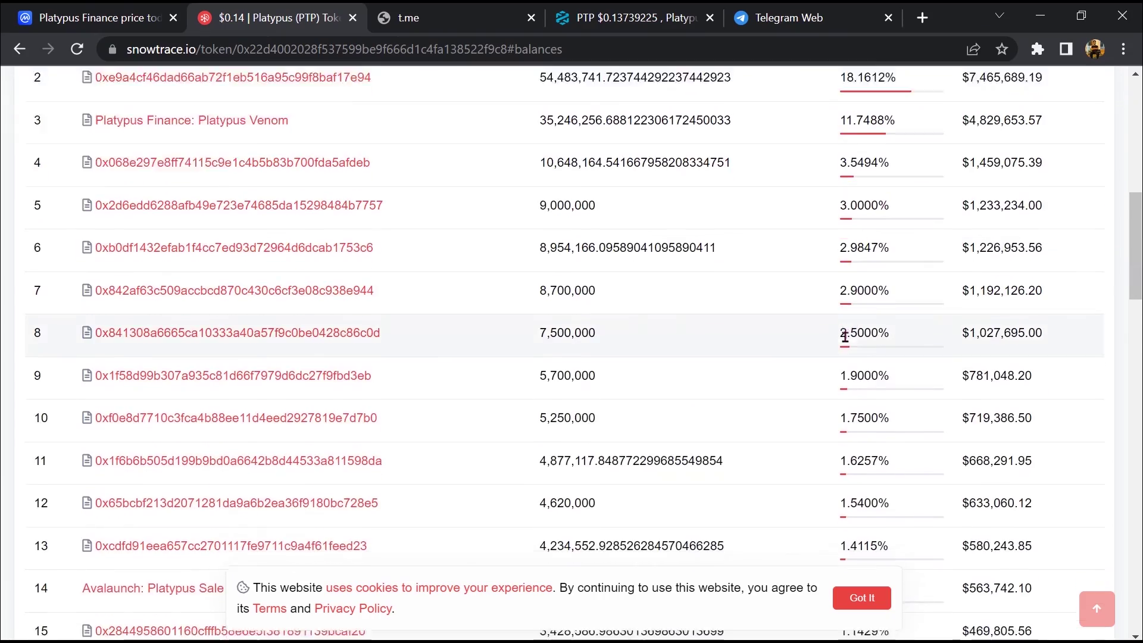
scroll(821, 344, "down", 4)
scroll(790, 349, "down", 4)
scroll(777, 350, "down", 4)
scroll(774, 351, "up", 2)
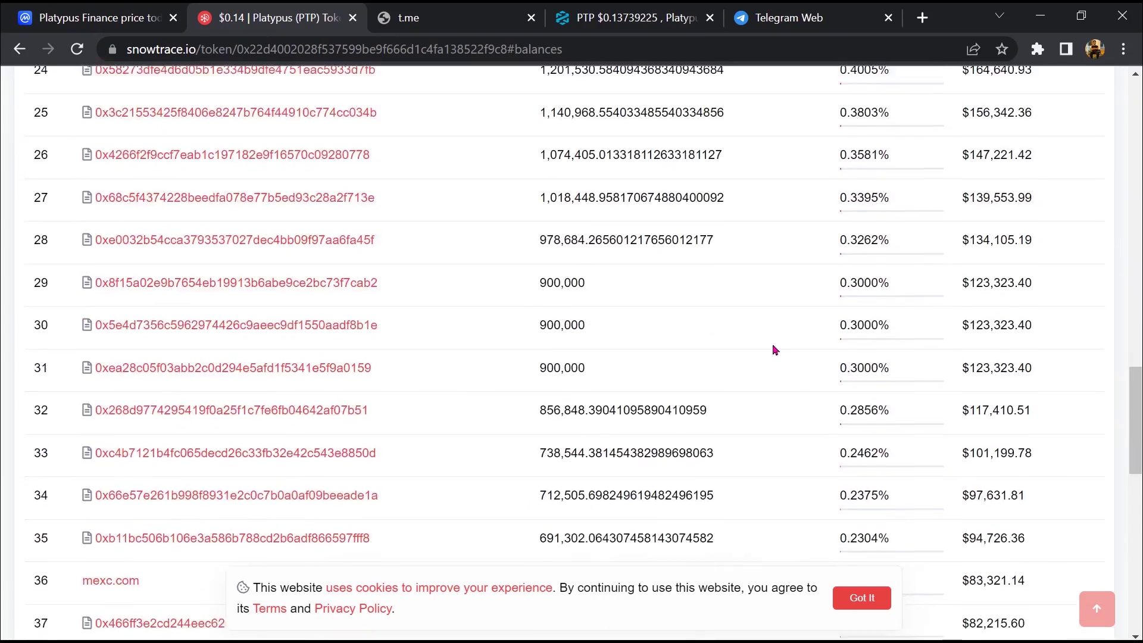
scroll(775, 350, "up", 4)
scroll(773, 349, "up", 6)
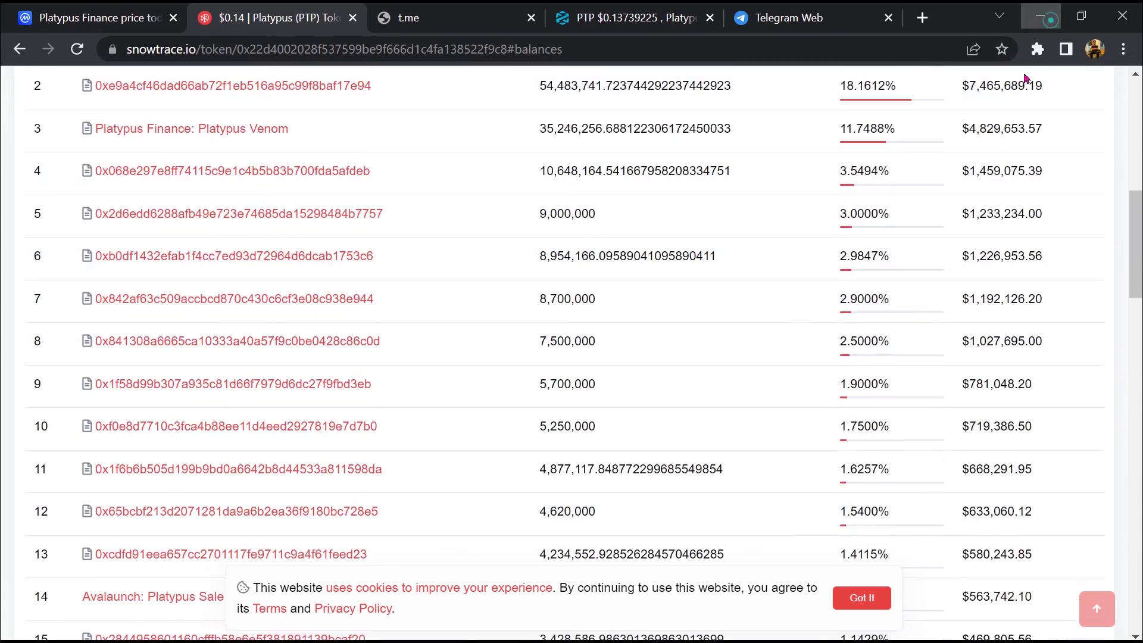